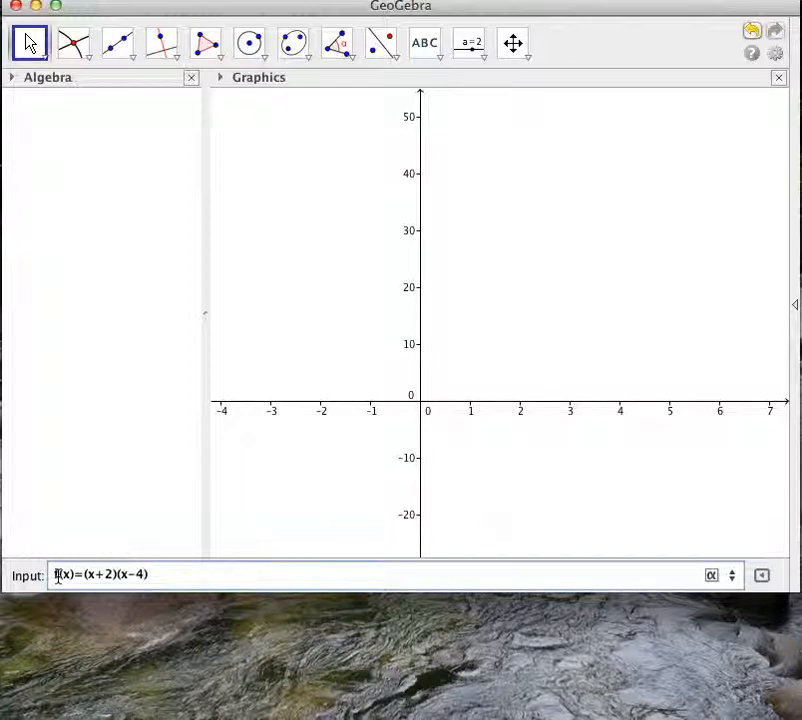
Complete the definition of the cubic function as f(x)=(x+2)(x-4)(x-6) and plot it.
text((x-6)
key(Return)
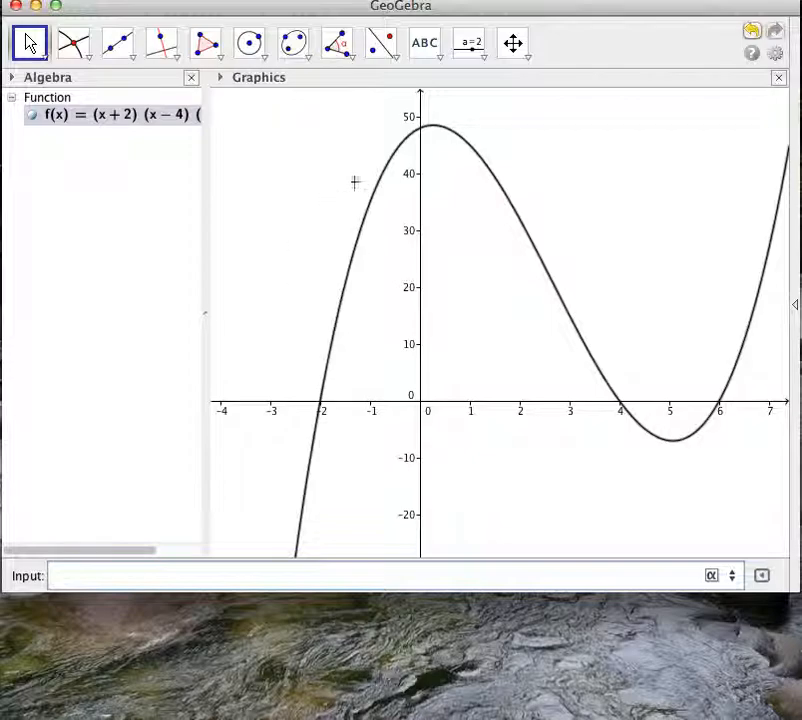
Plot a second function defined as g(x)=x^2+10 alongside the cubic.
click(512, 43)
drag(464, 220, 362, 222)
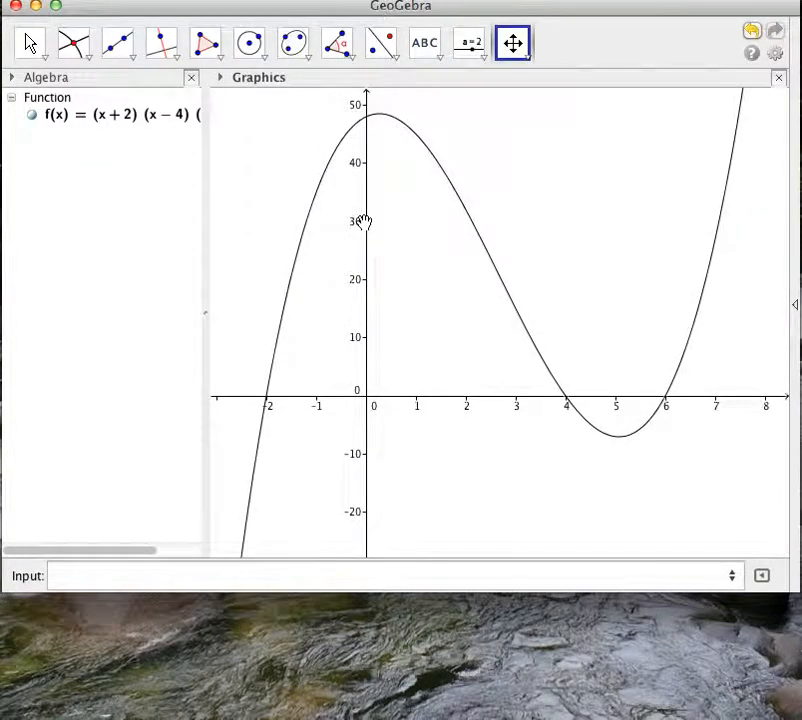
click(60, 574)
text(g(x))
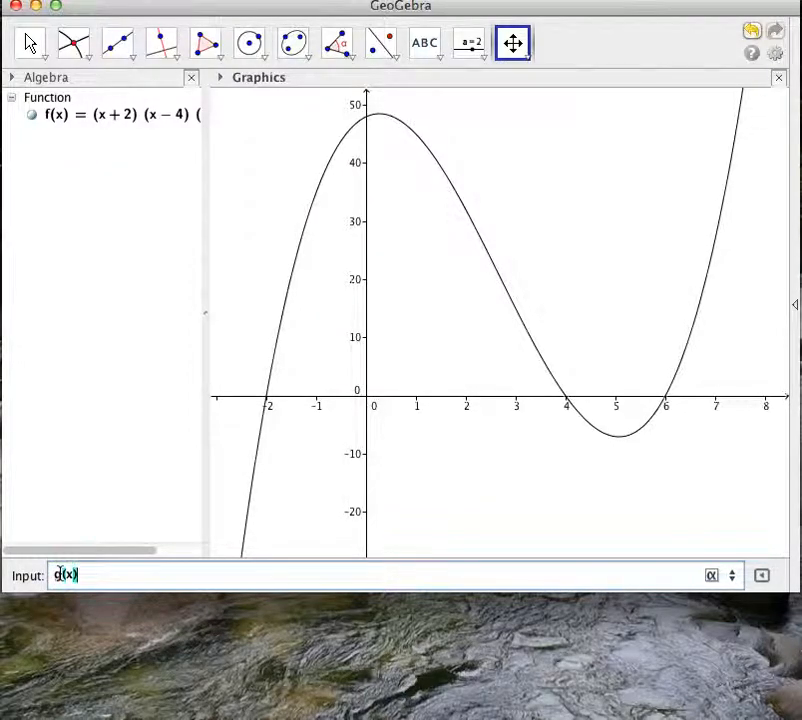
text(=x62)
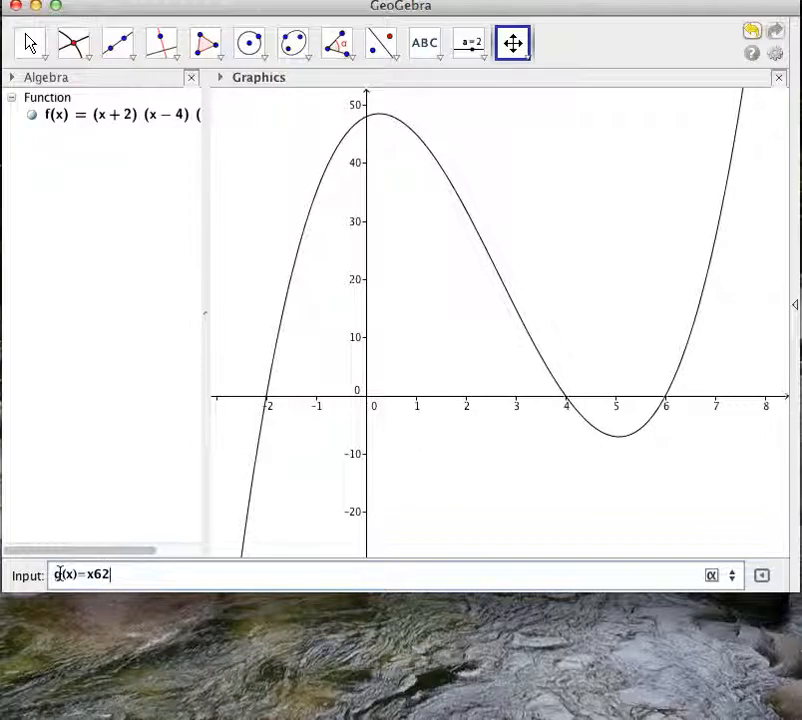
text(+10)
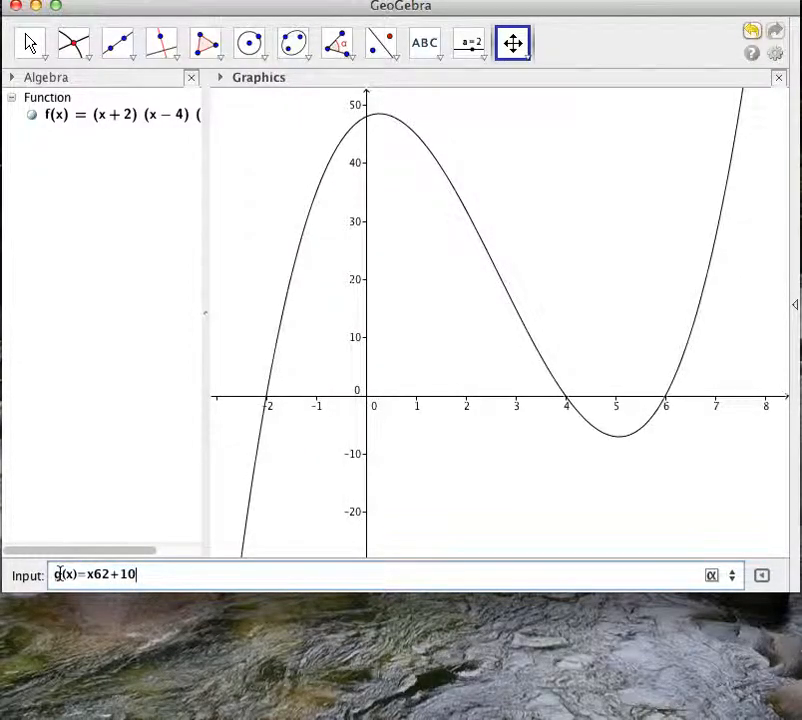
click(104, 572)
key(BackSpace)
text(^)
key(Return)
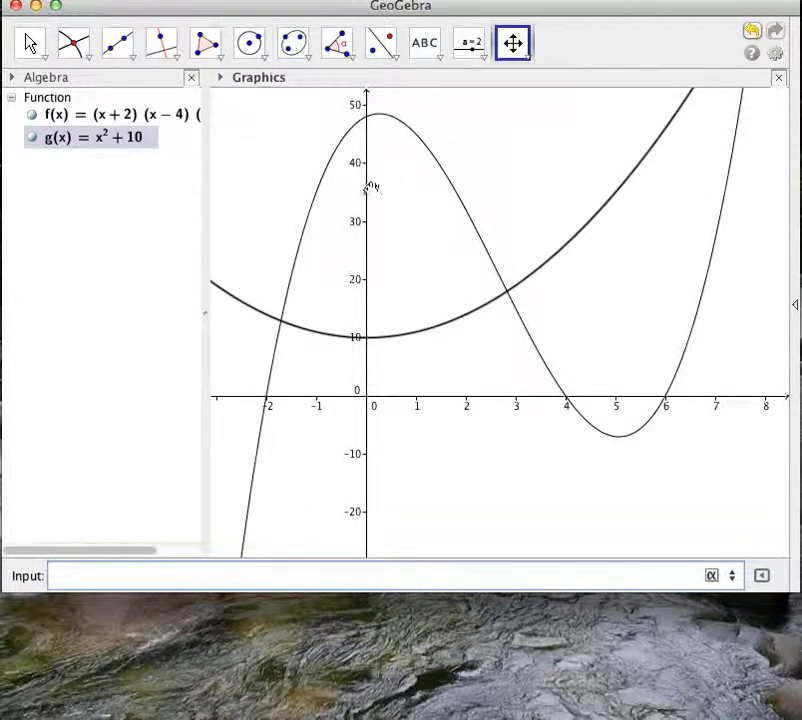
Create all the intersection points of the cubic f and the parabola g with Intersect Two Objects.
drag(366, 171, 367, 239)
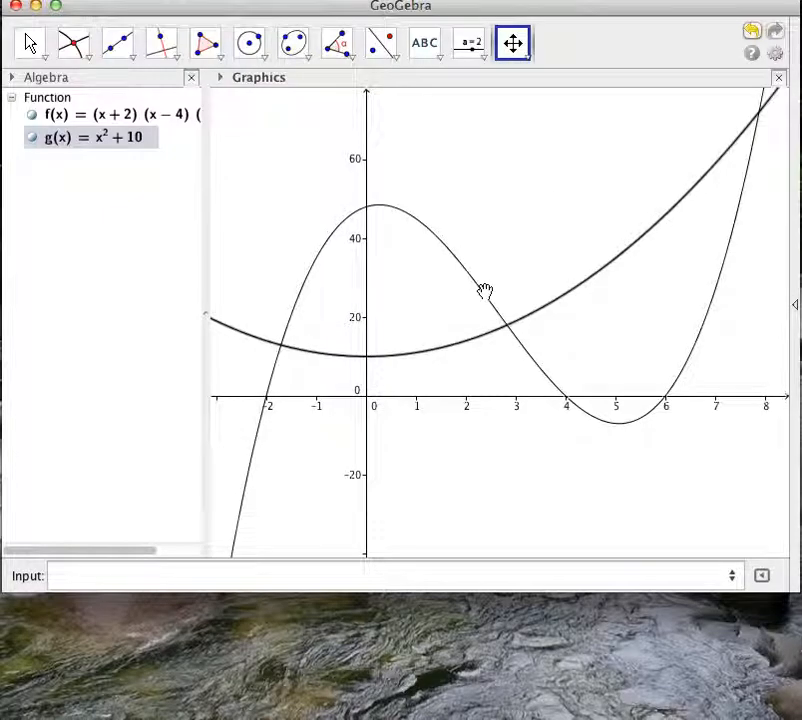
click(75, 52)
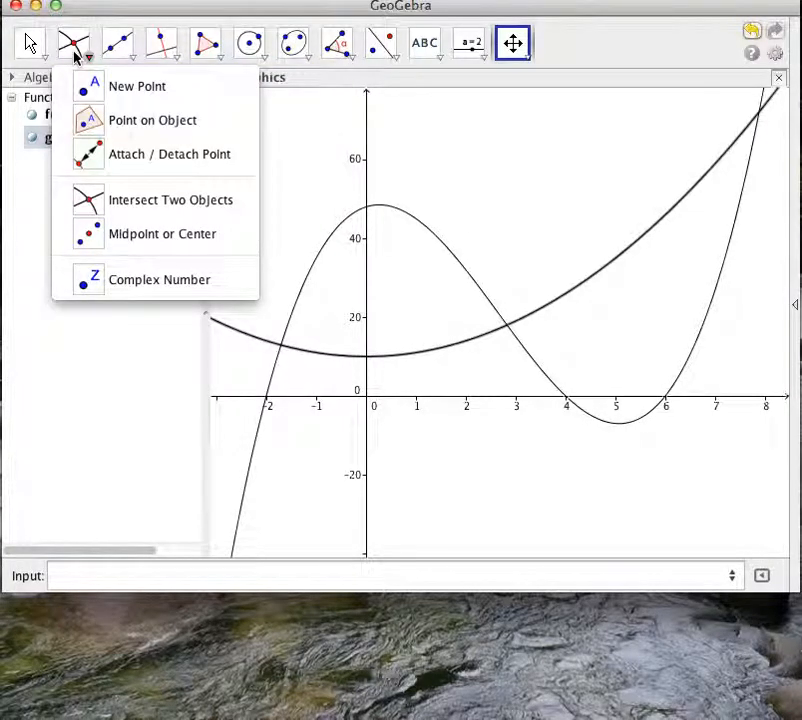
click(91, 205)
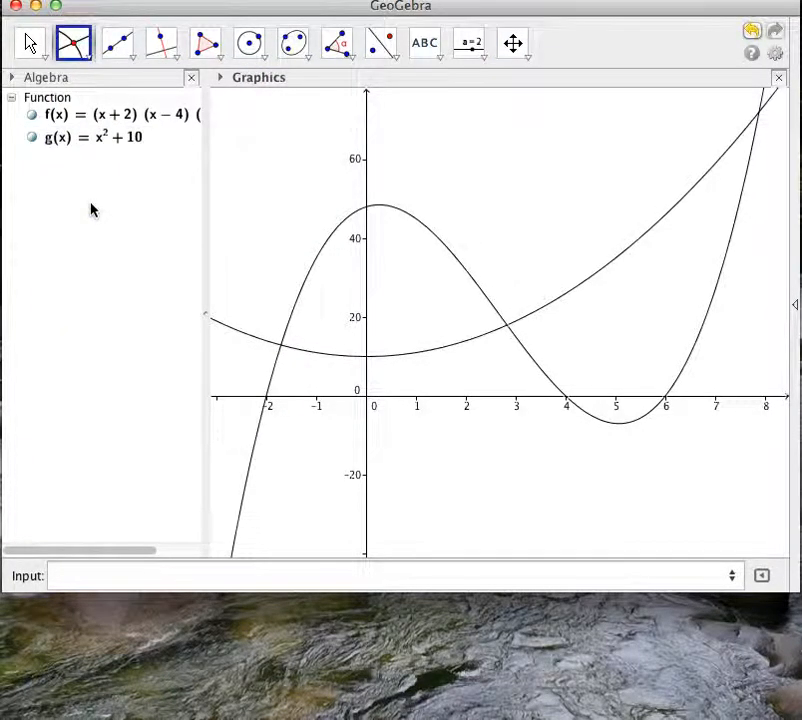
click(330, 239)
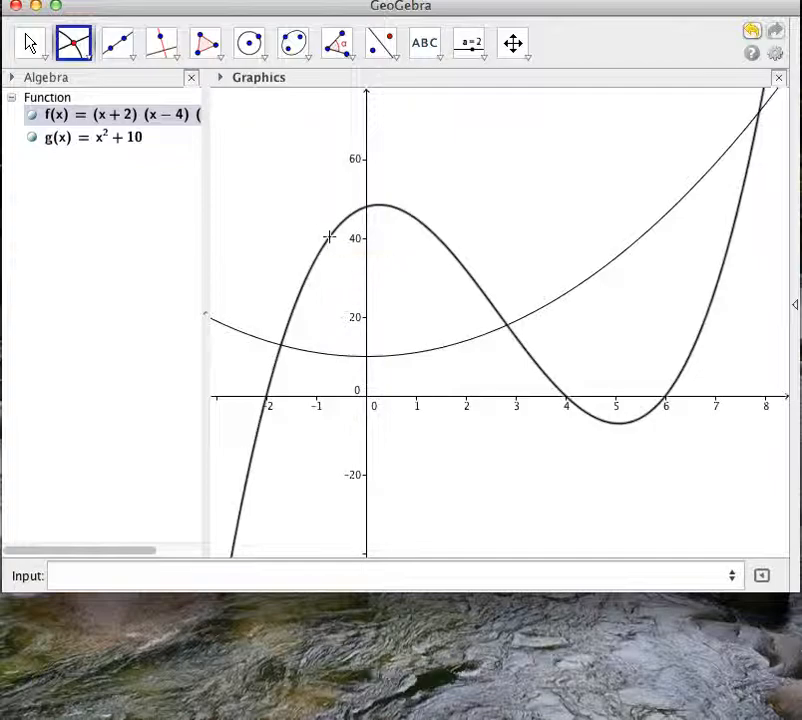
click(335, 358)
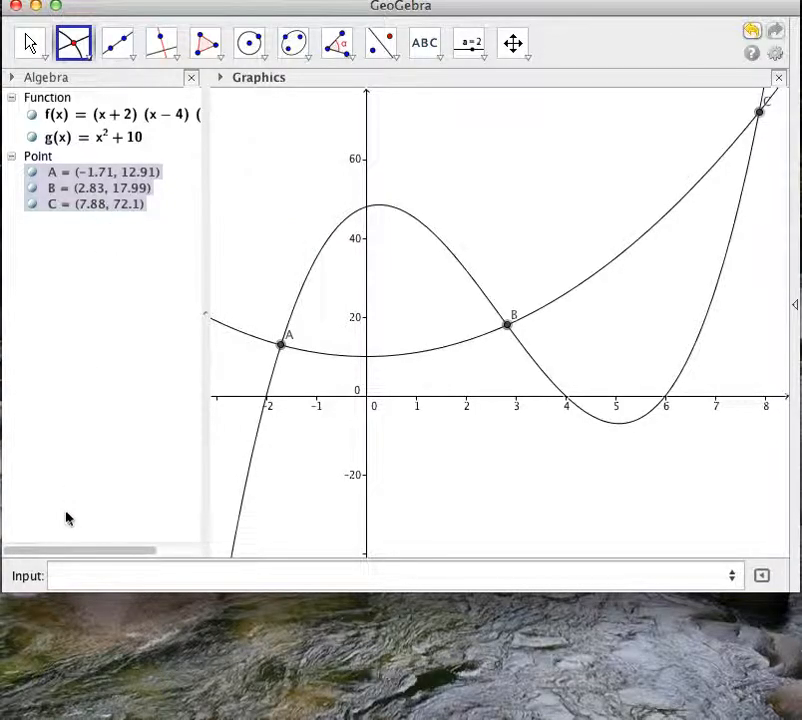
Begin an IntegralBetween command without the Boolean option, with f(x) as the first function and g(x) as the second.
click(64, 576)
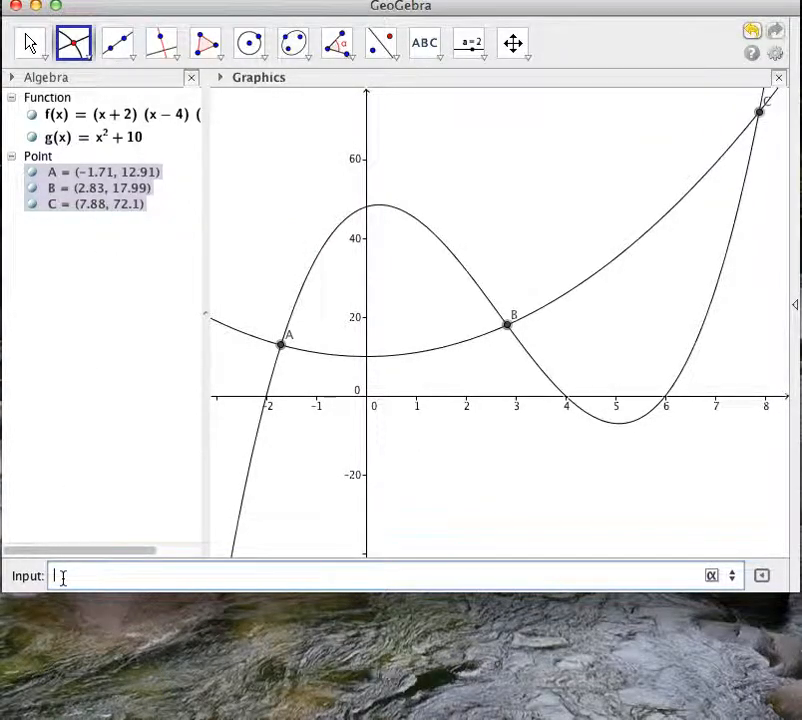
text(i)
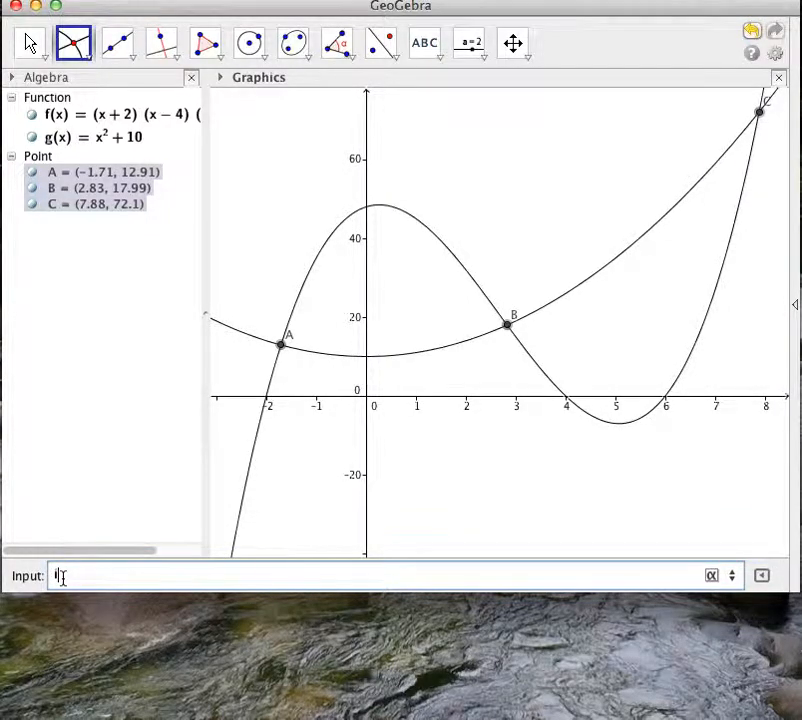
text(nte)
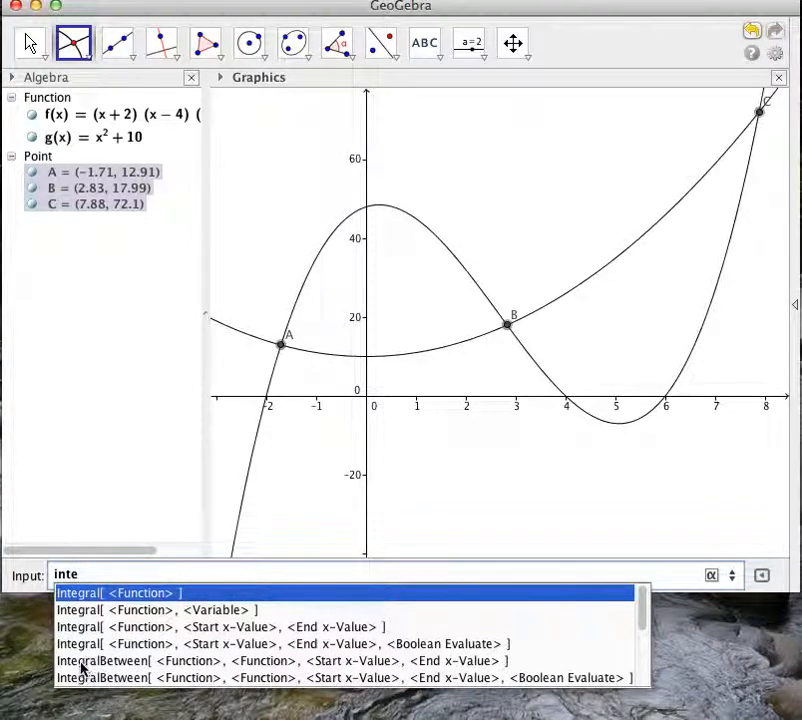
click(121, 666)
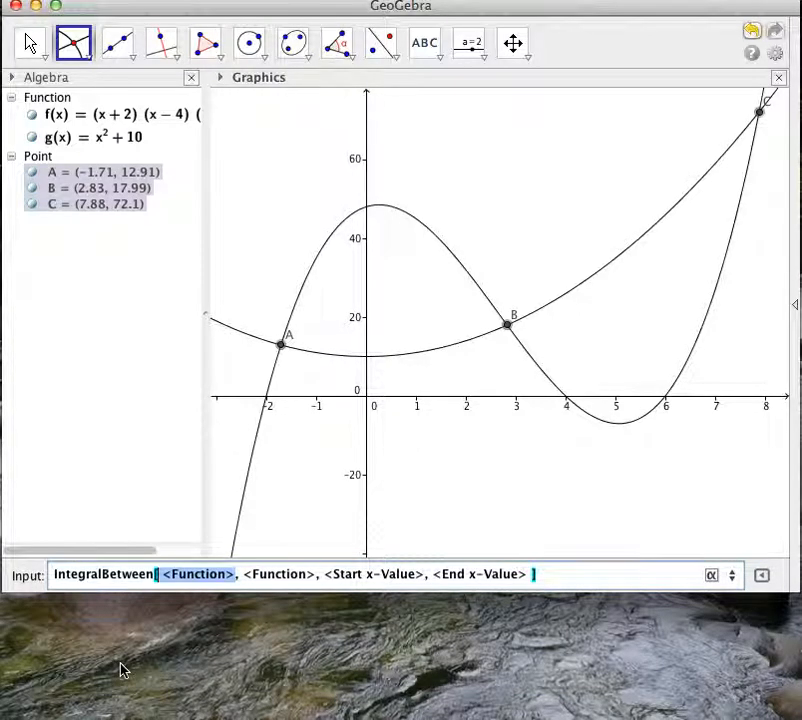
drag(237, 574, 165, 576)
text(f(x))
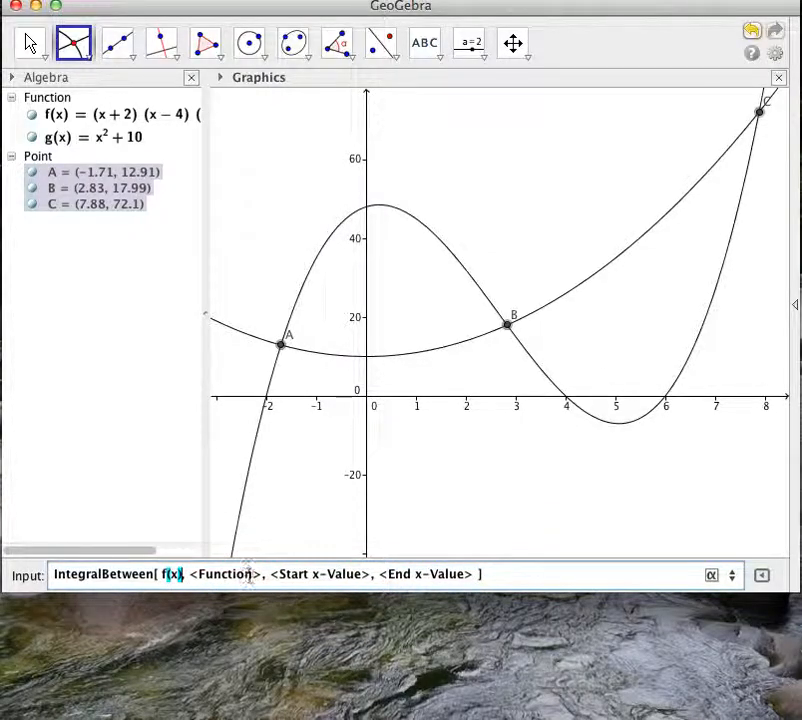
drag(258, 575, 205, 577)
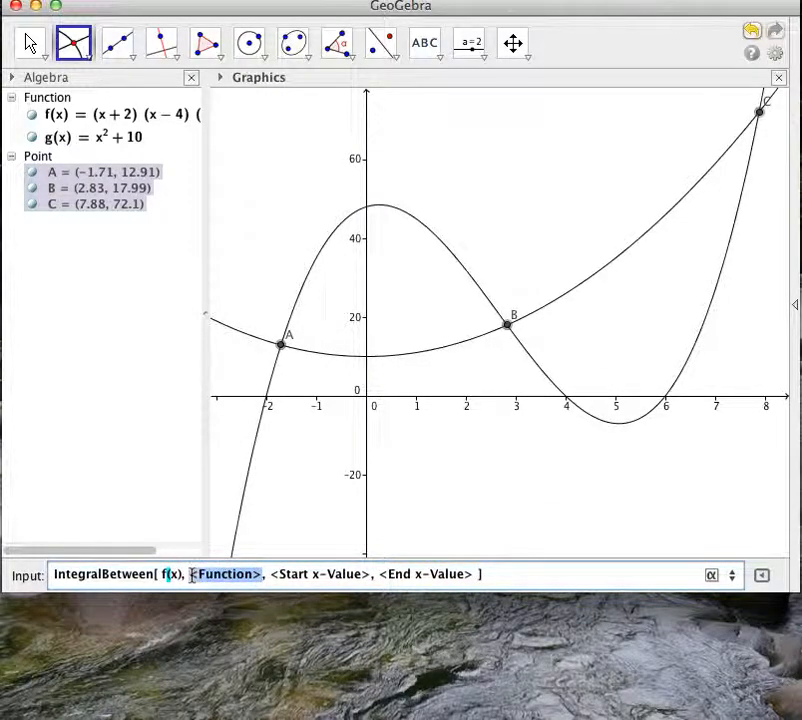
text(g(x))
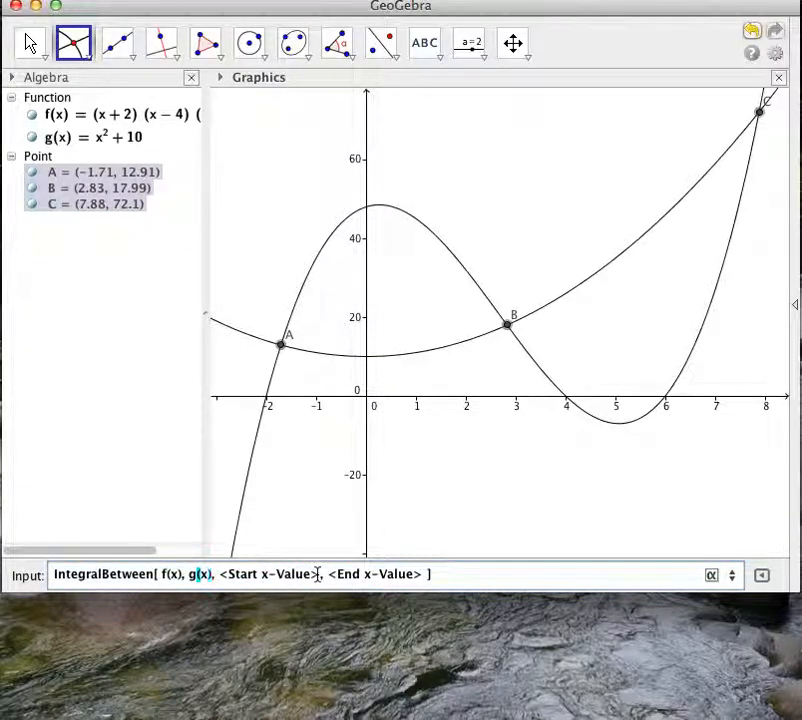
Set the integral's start x-value to -1.71 and end x-value to 2.83, and create the area between the curves.
drag(318, 575, 253, 575)
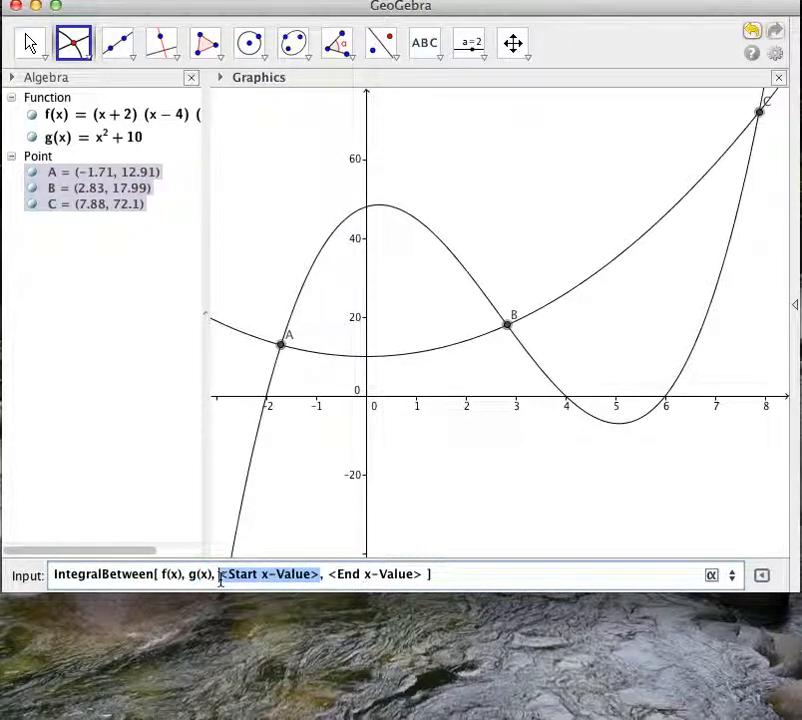
text(-)
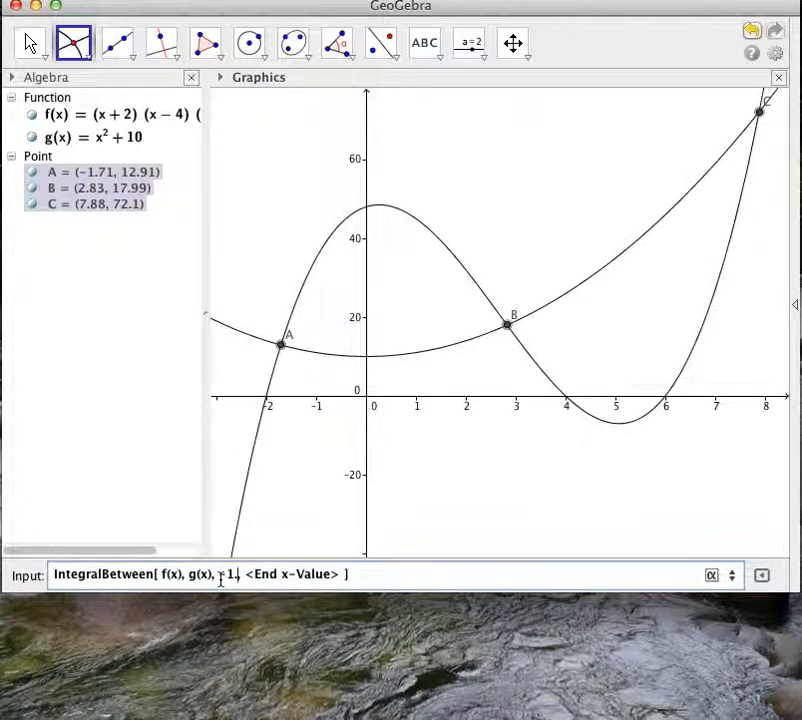
text(1.71)
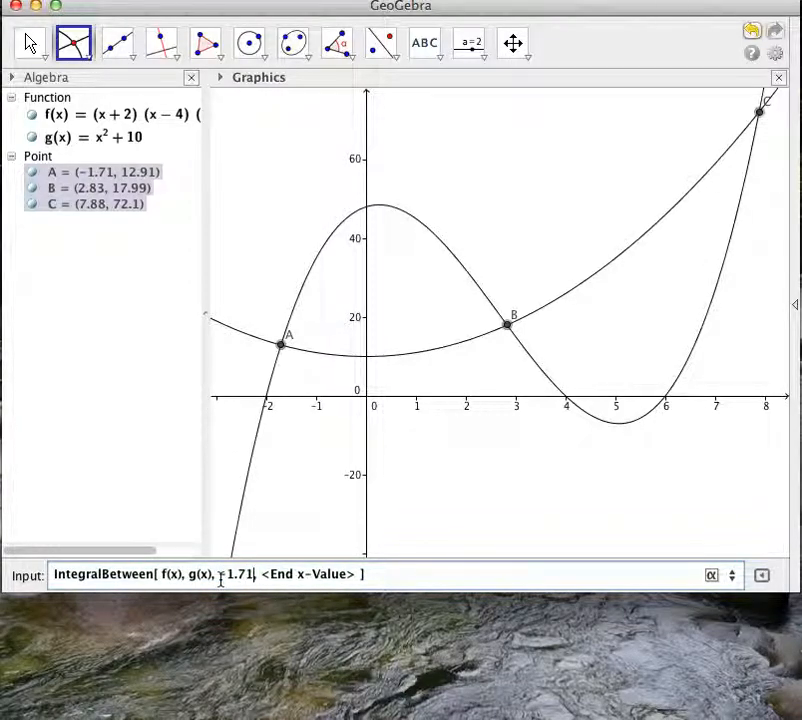
drag(344, 575, 264, 577)
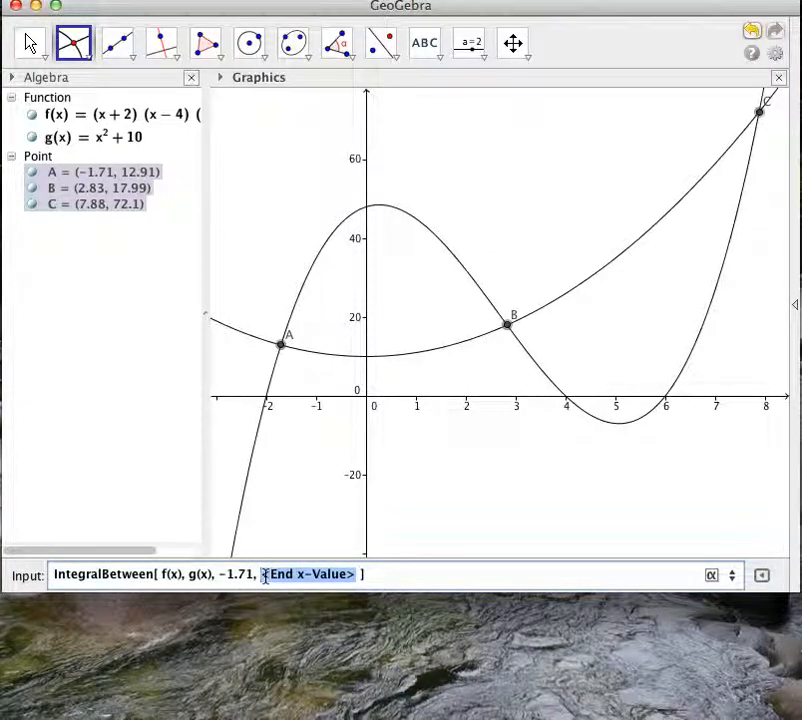
text(2.83)
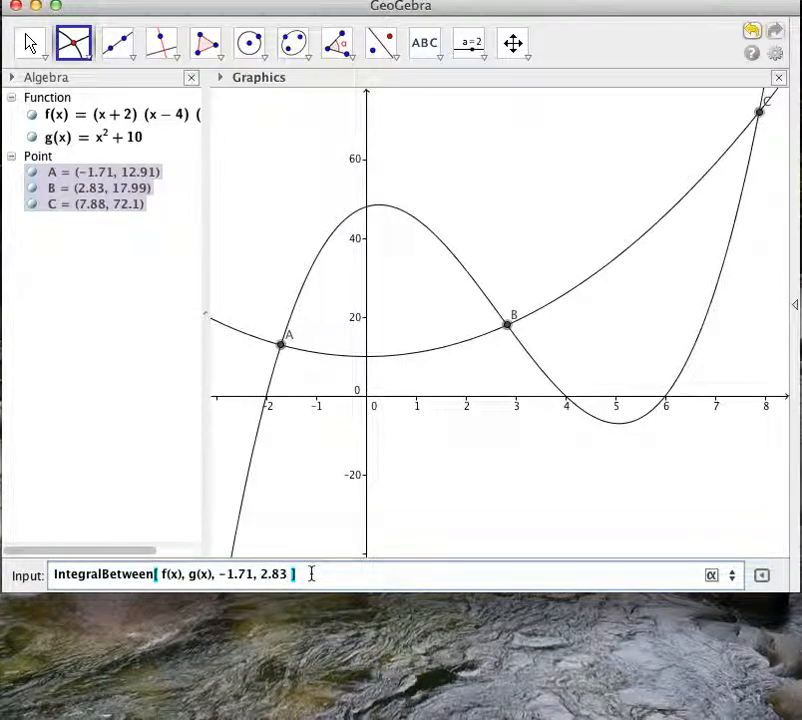
key(Return)
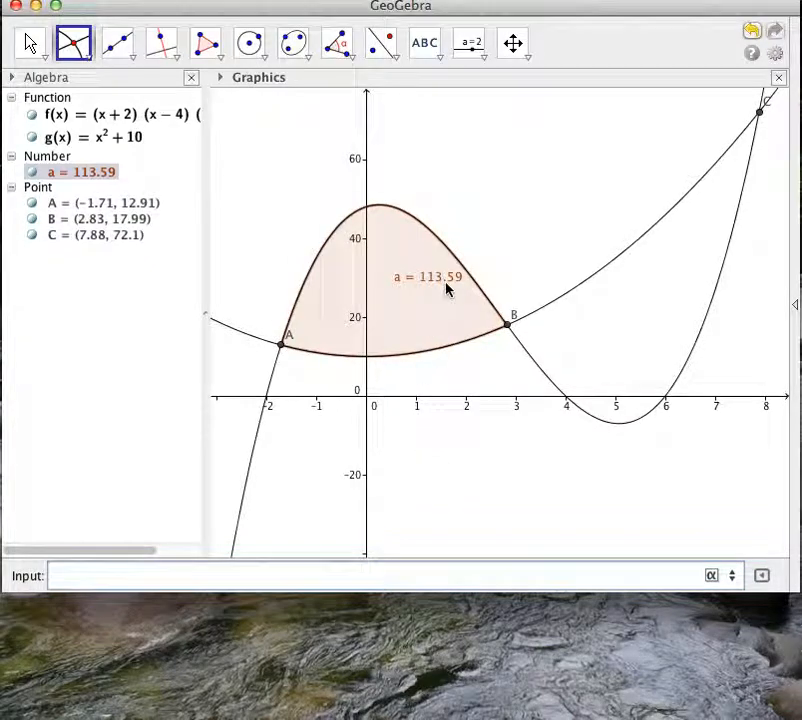
Reposition the area label slightly lower and nearer the y-axis, inside the shaded region between A and B.
click(35, 53)
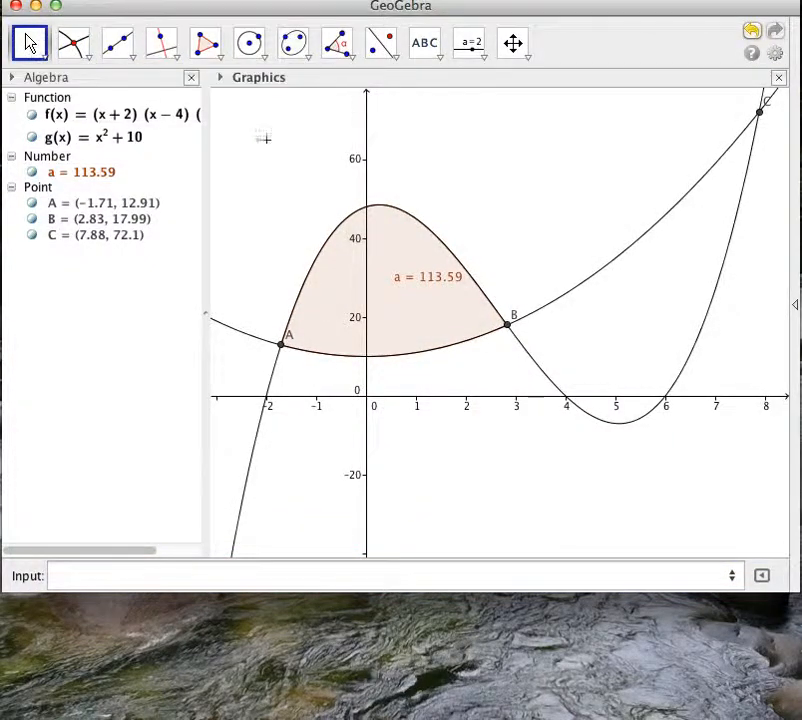
mouse_move(428, 287)
drag(427, 284, 408, 295)
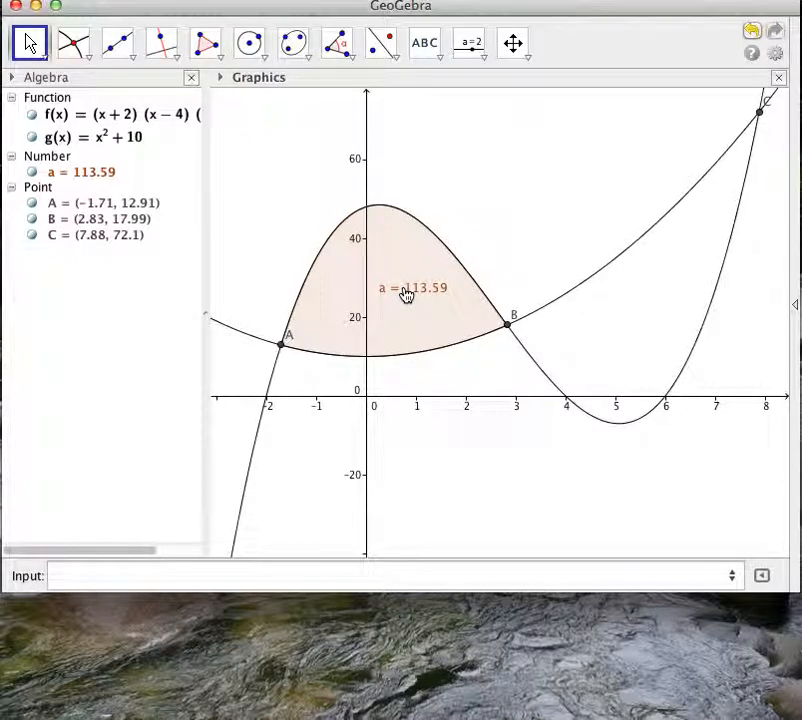
mouse_move(405, 299)
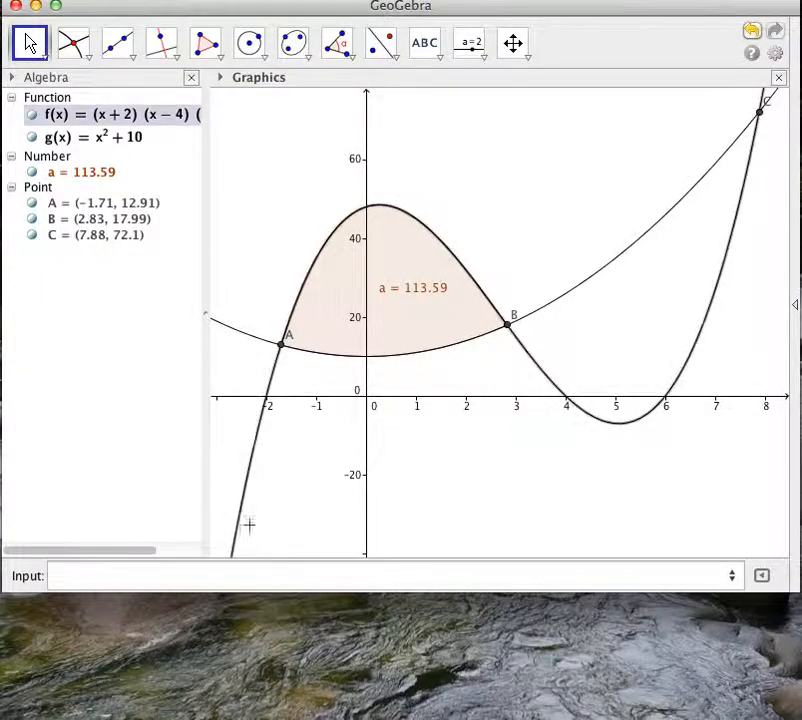
Begin a second IntegralBetween command for the region beyond point B, again using f(x) and g(x) as the functions.
click(72, 575)
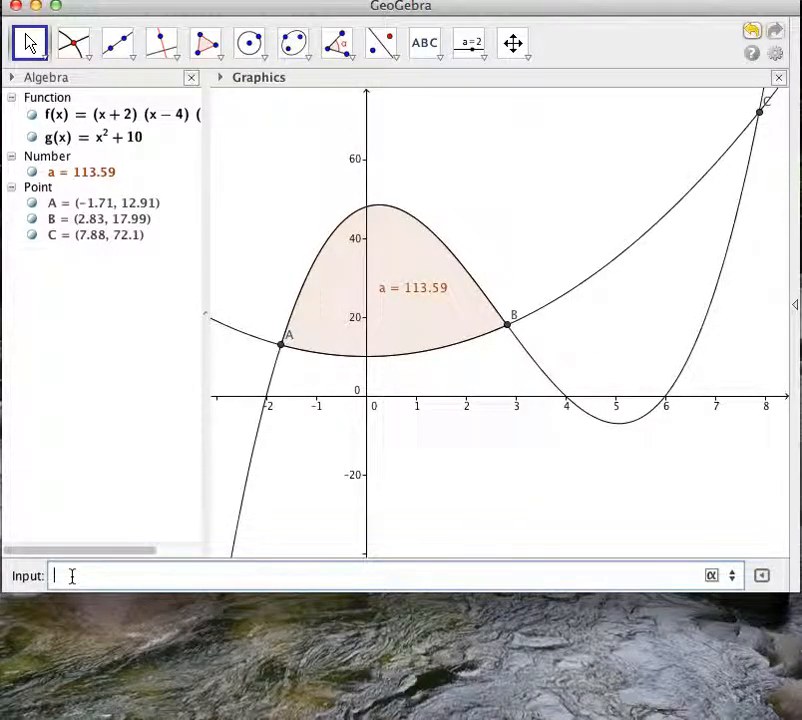
text(integra)
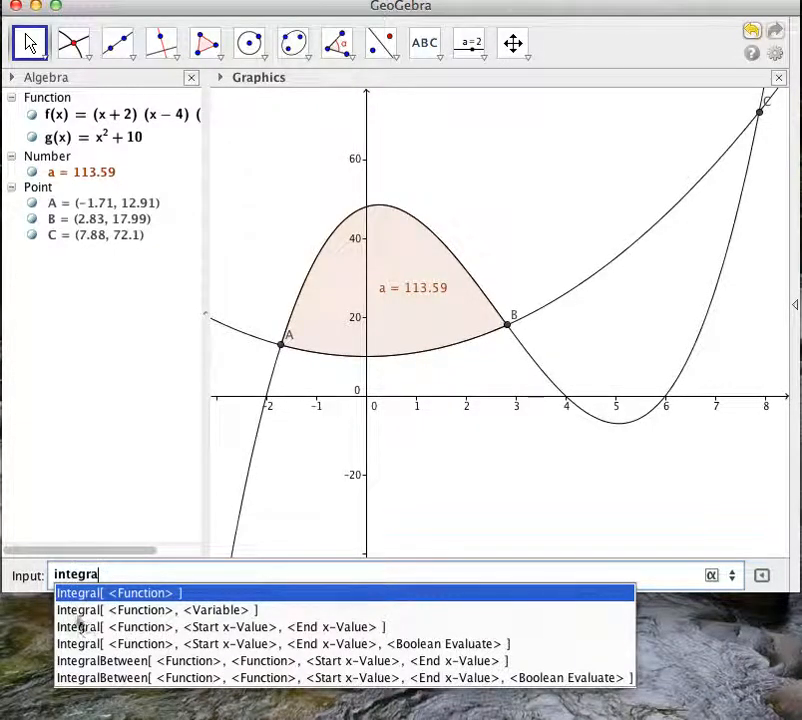
click(129, 663)
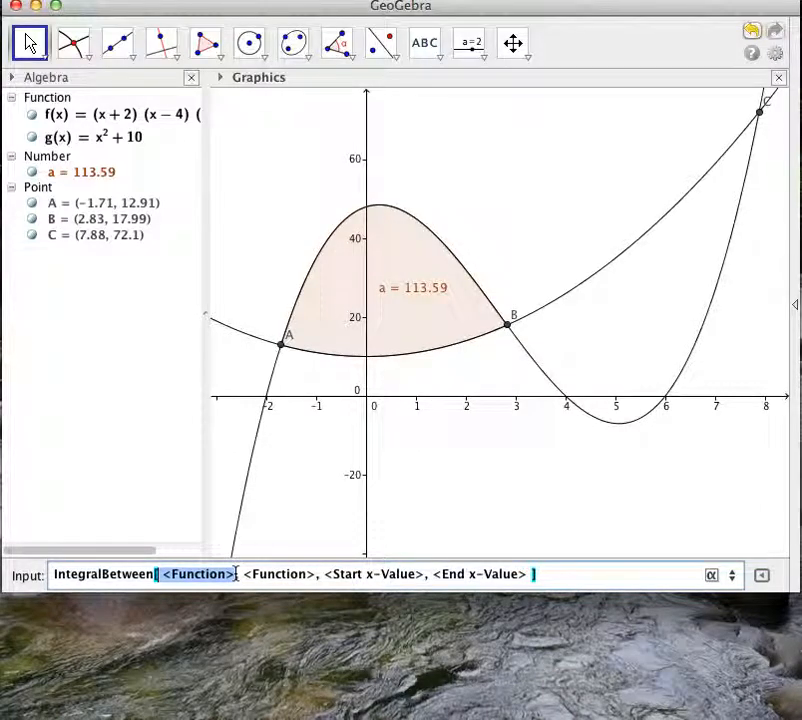
text(f)
text((x))
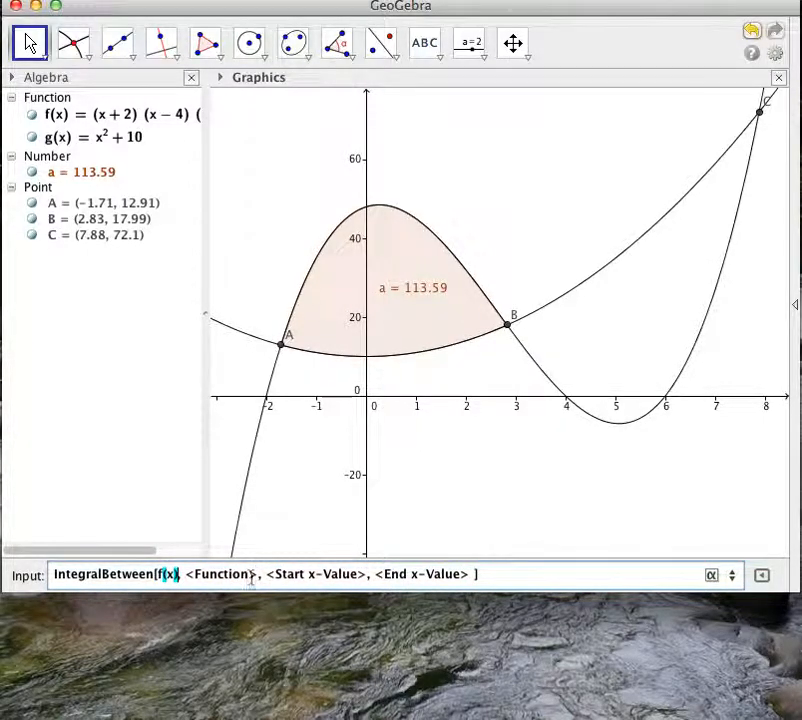
drag(258, 574, 187, 574)
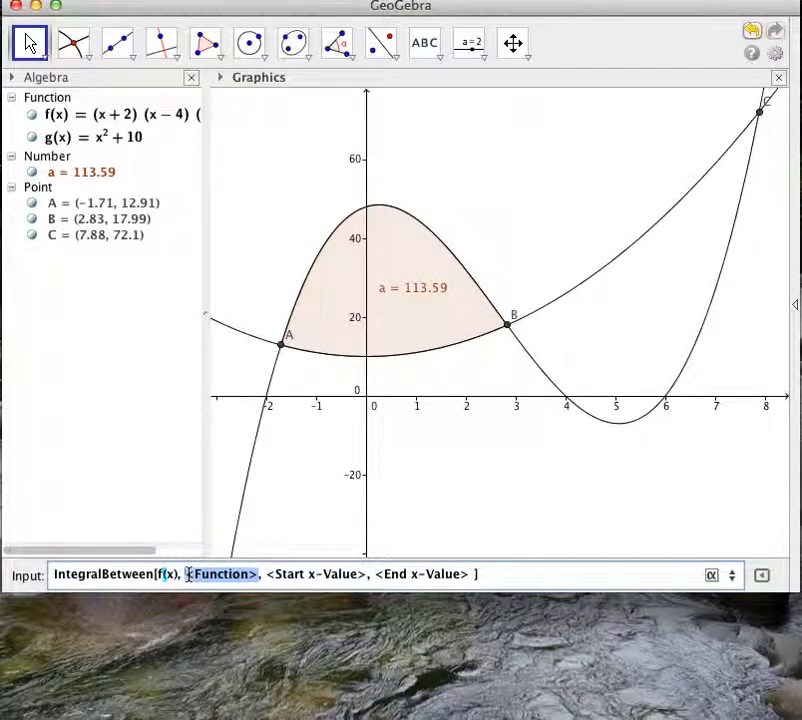
text(g(x))
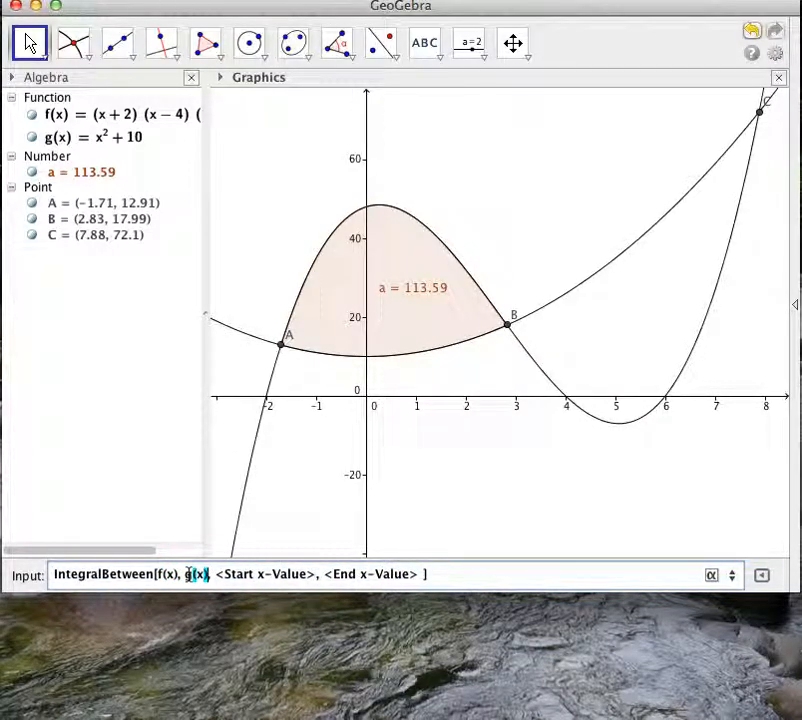
Create the second area with start x-value 2.83 and end x-value 7.88, and move its label fully inside the region between B and C.
drag(316, 574, 218, 574)
text(2)
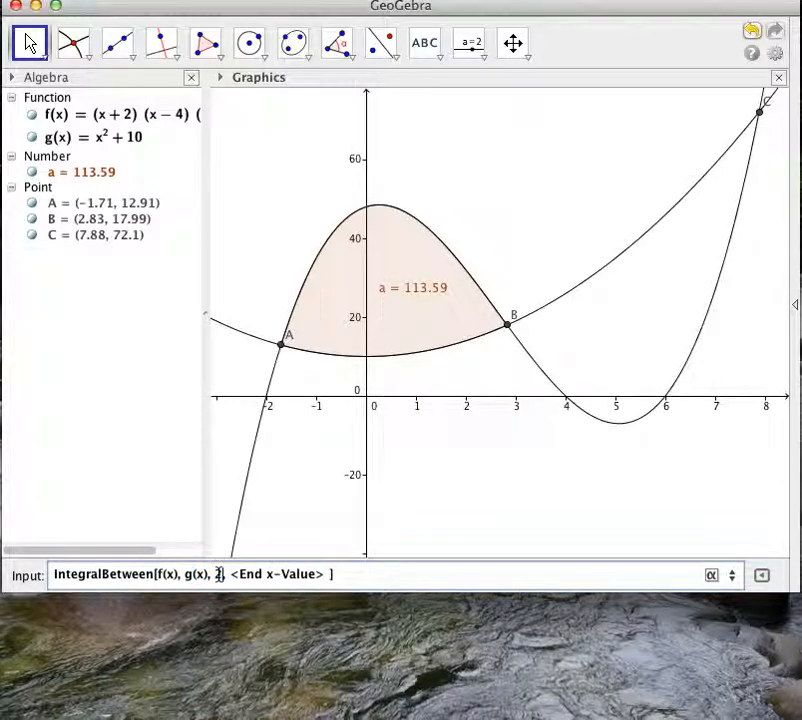
text(.83)
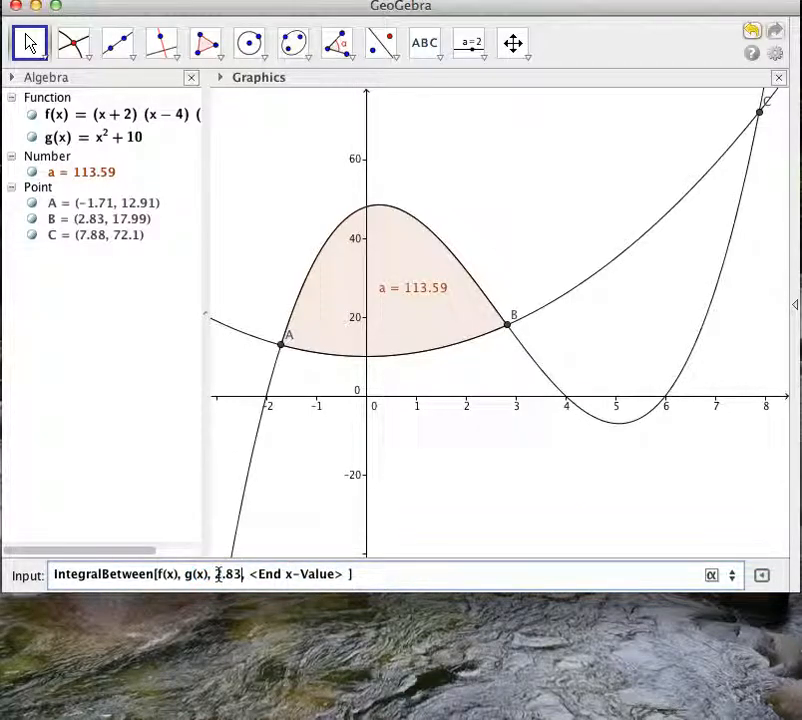
drag(349, 574, 251, 578)
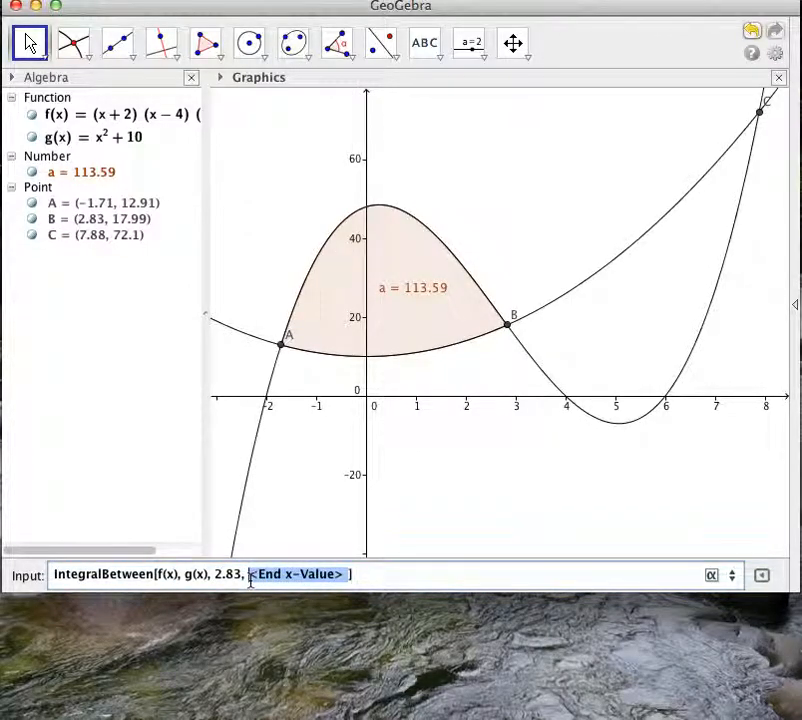
text(7.88)
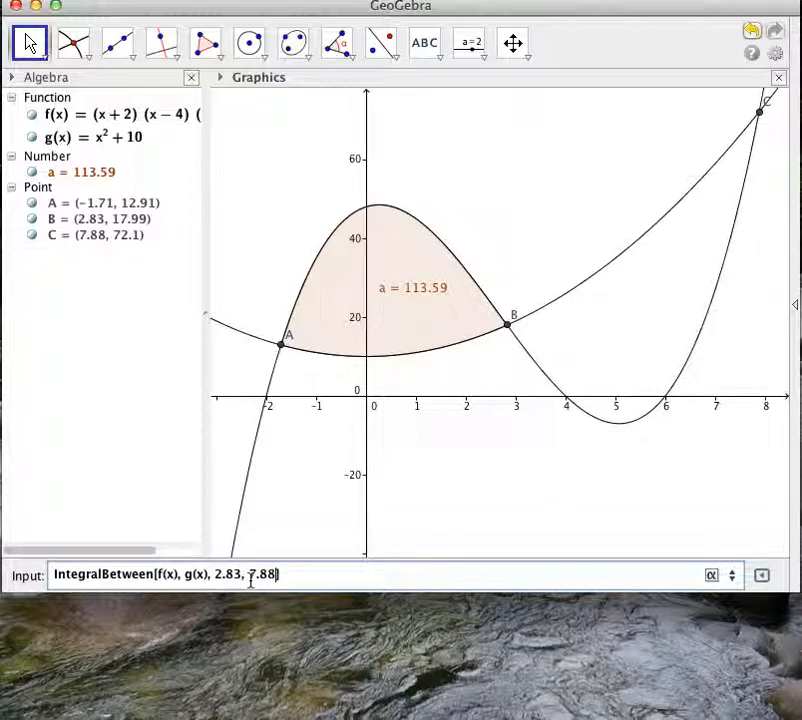
click(284, 573)
key(Return)
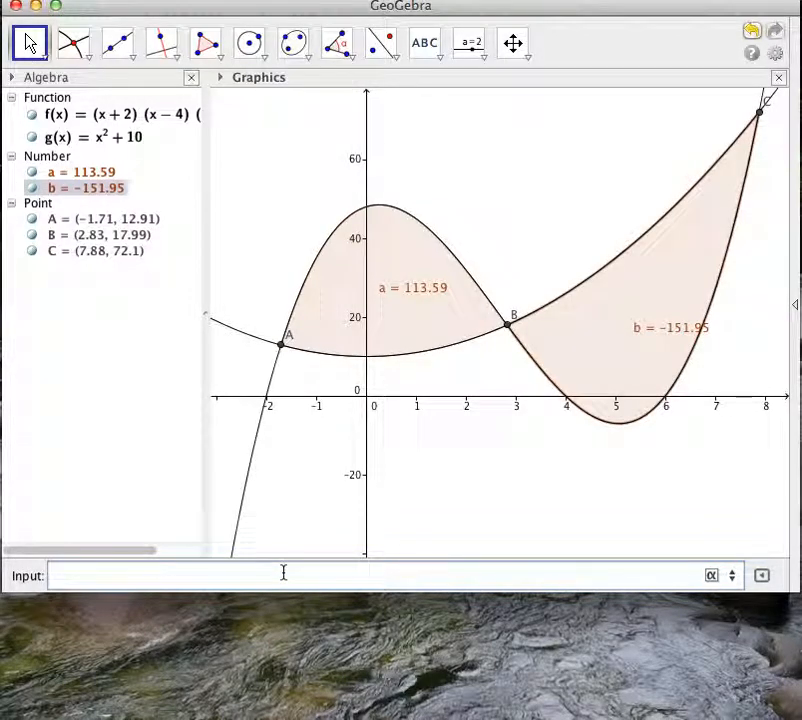
drag(653, 333, 598, 328)
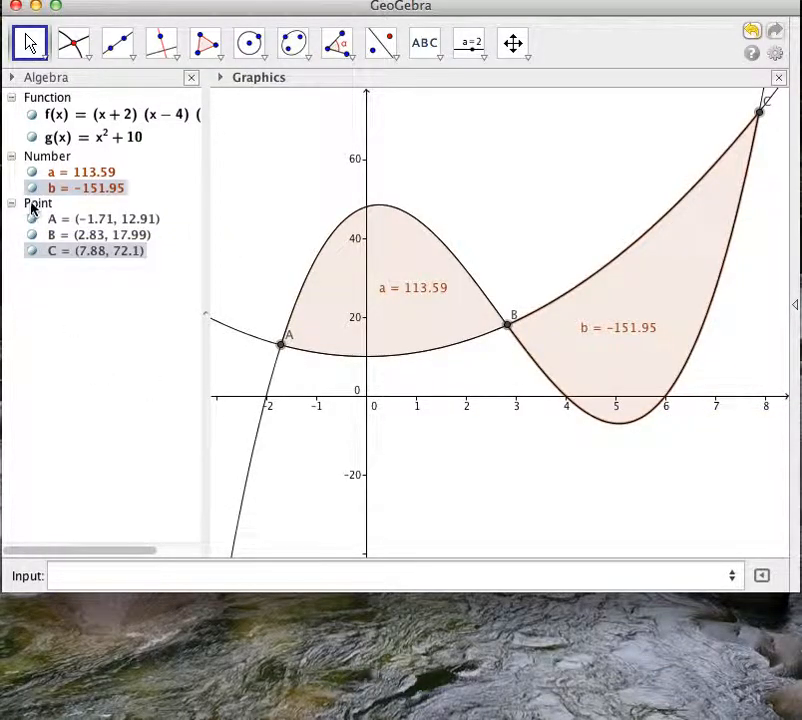
Hide area b and begin an IntegralBetween command without the Boolean option, with g(x) as the first function and f(x) as the second.
click(32, 189)
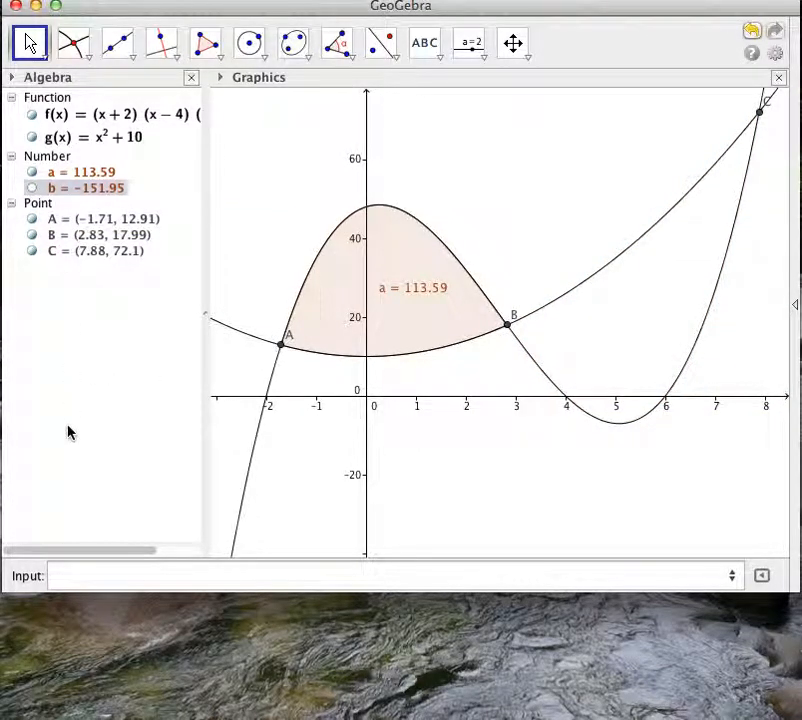
click(59, 570)
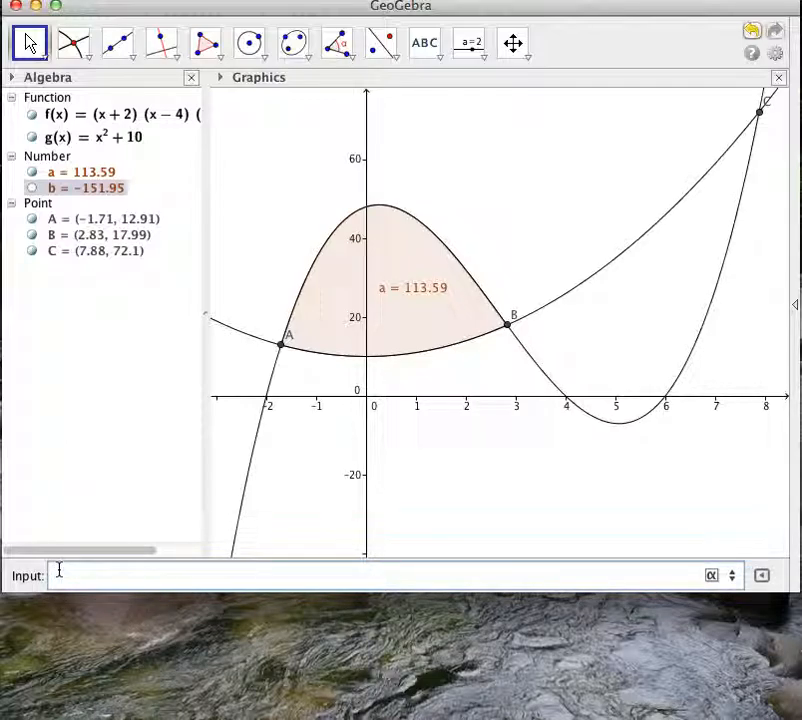
text(Int)
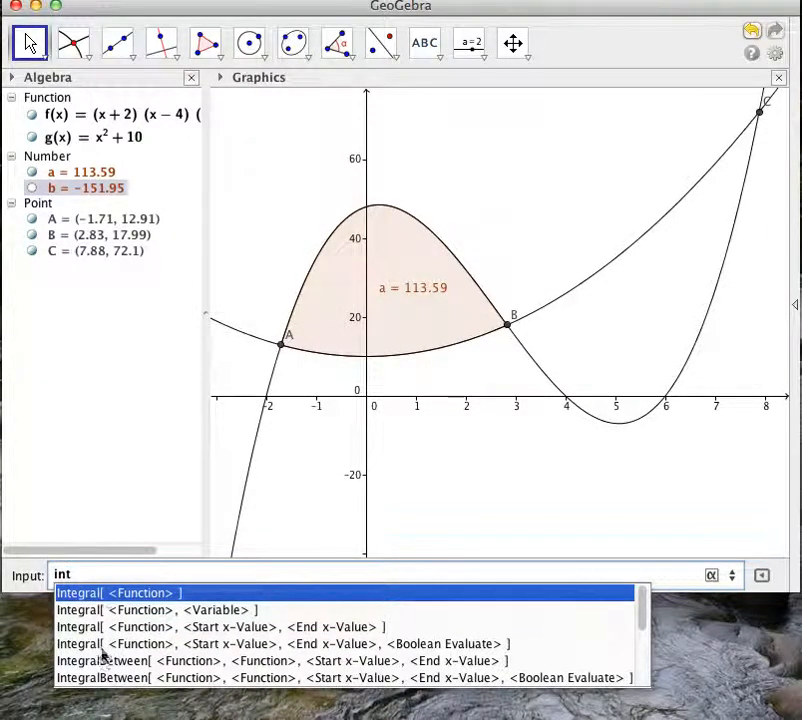
click(101, 663)
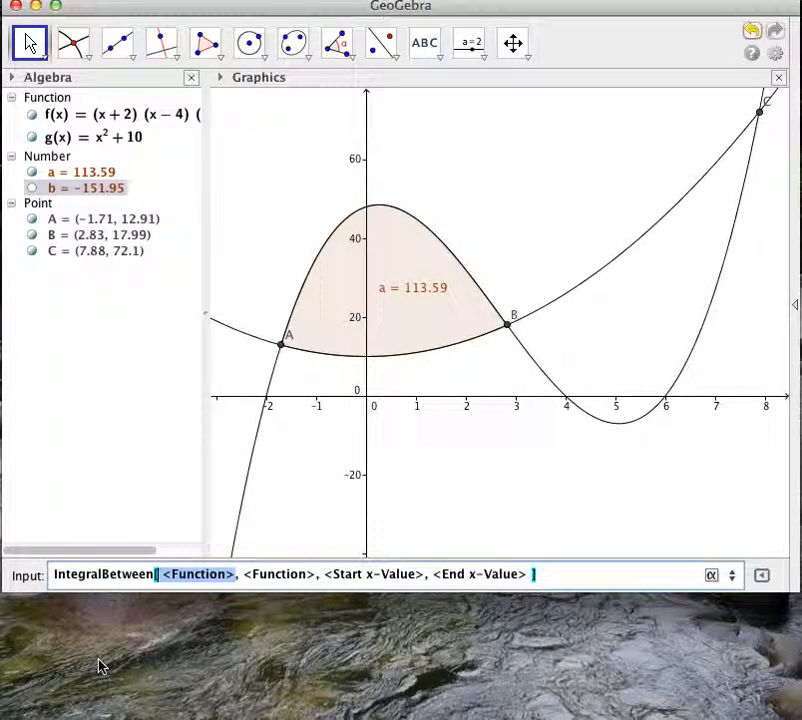
text(g(x))
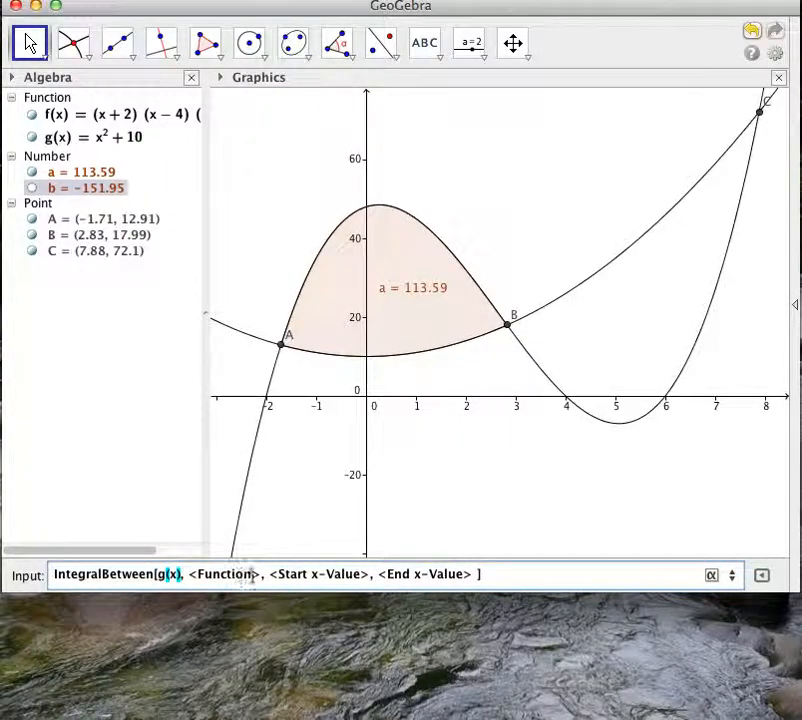
click(228, 575)
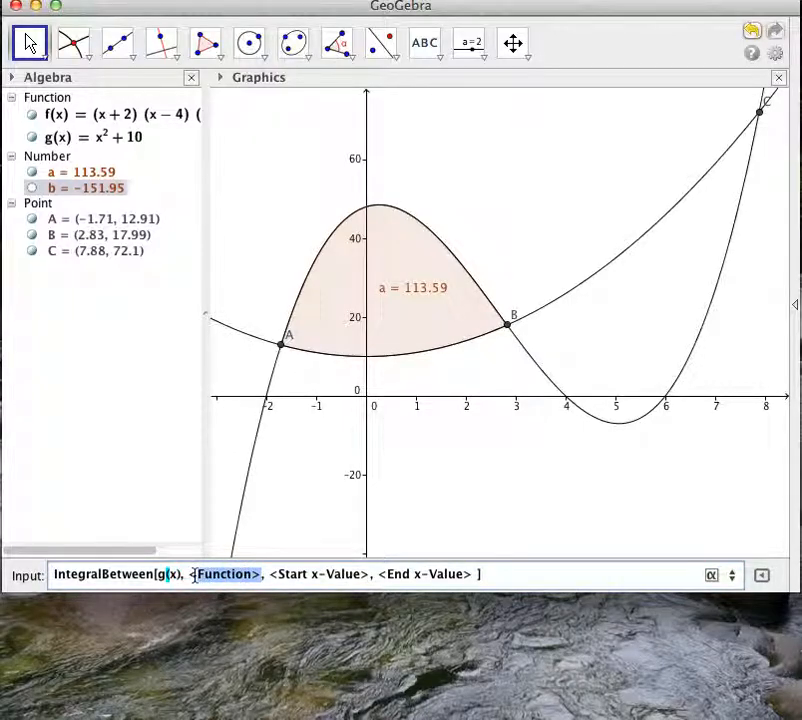
text(f(x))
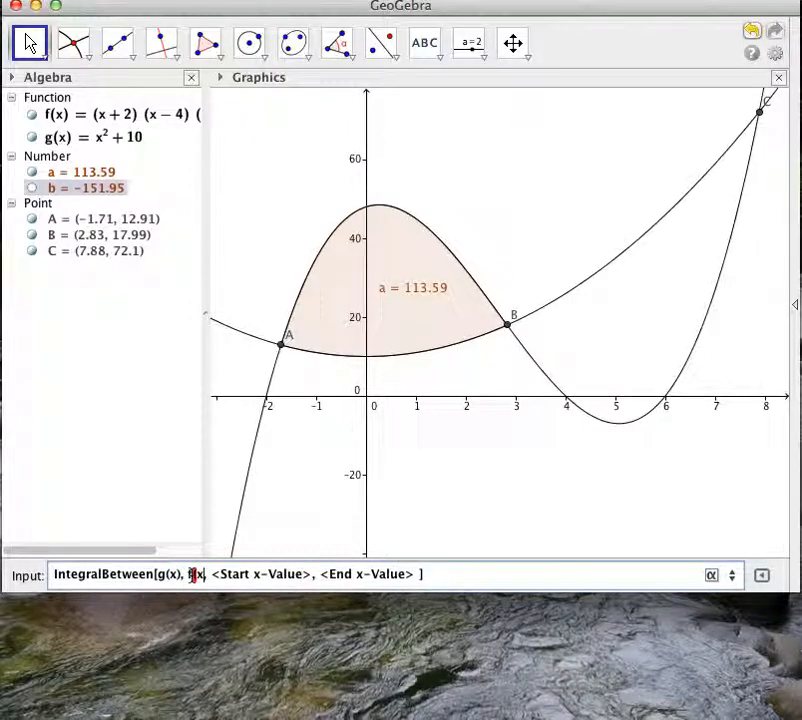
Create the swapped-order area with start x-value 2.83 and end x-value 7.88, and move its label nearer to B inside the shaded region.
click(290, 575)
text(2.)
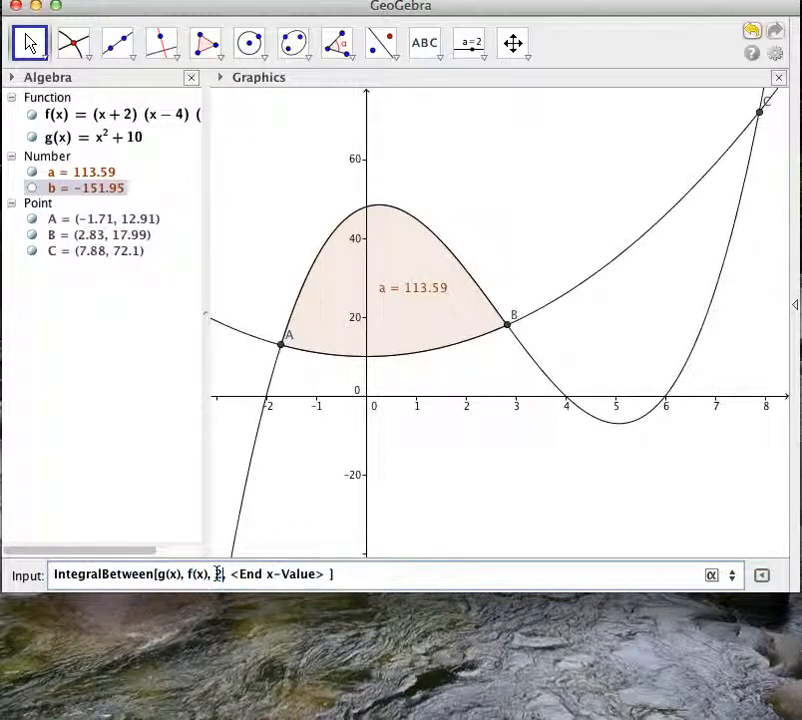
text(8)
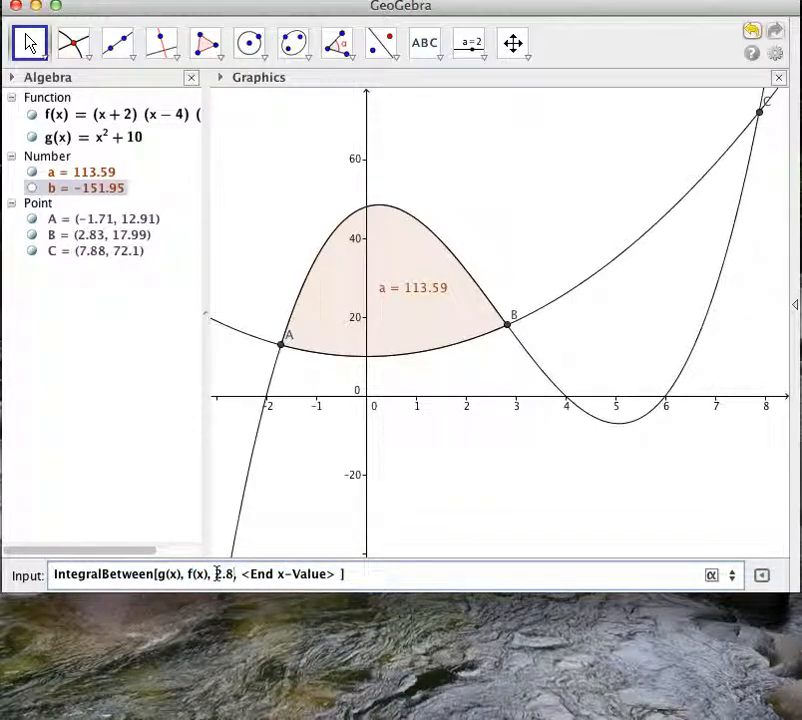
text(3)
drag(343, 575, 252, 575)
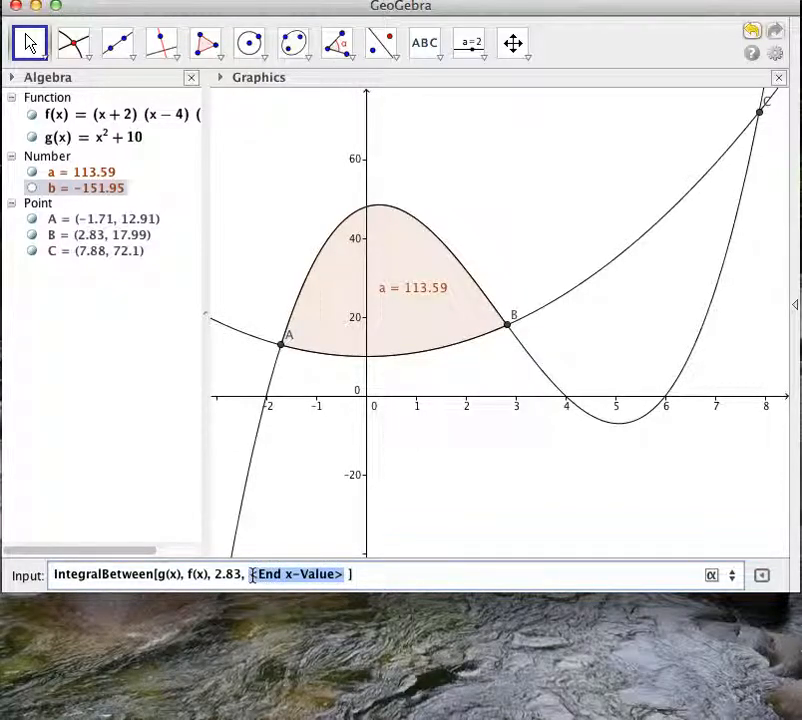
text(7.88)
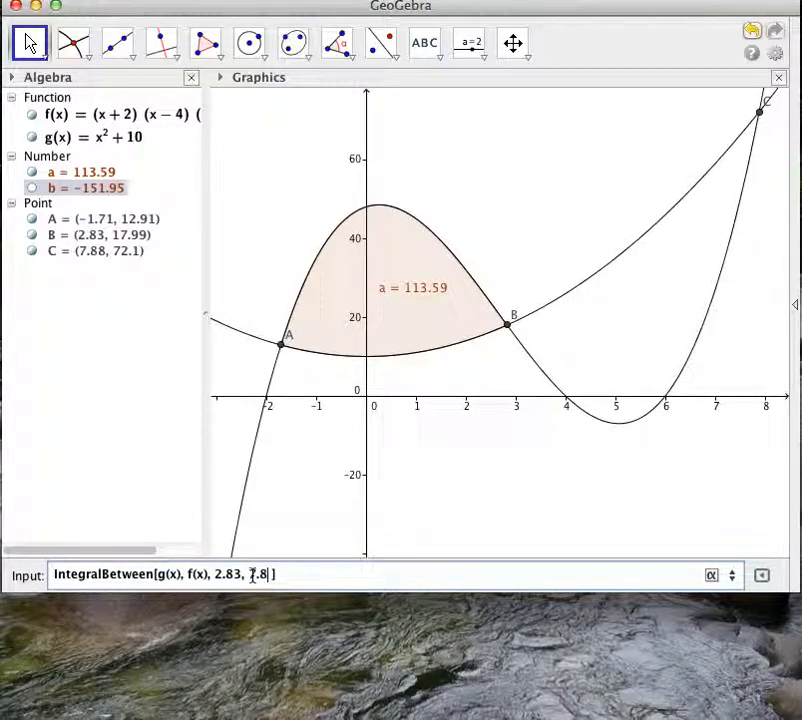
click(293, 573)
key(Return)
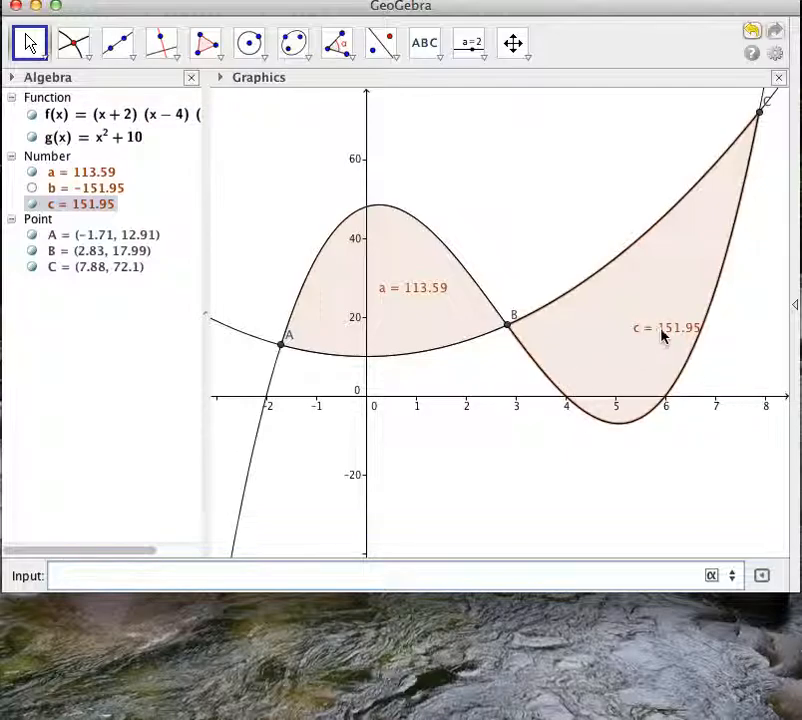
drag(659, 336, 610, 336)
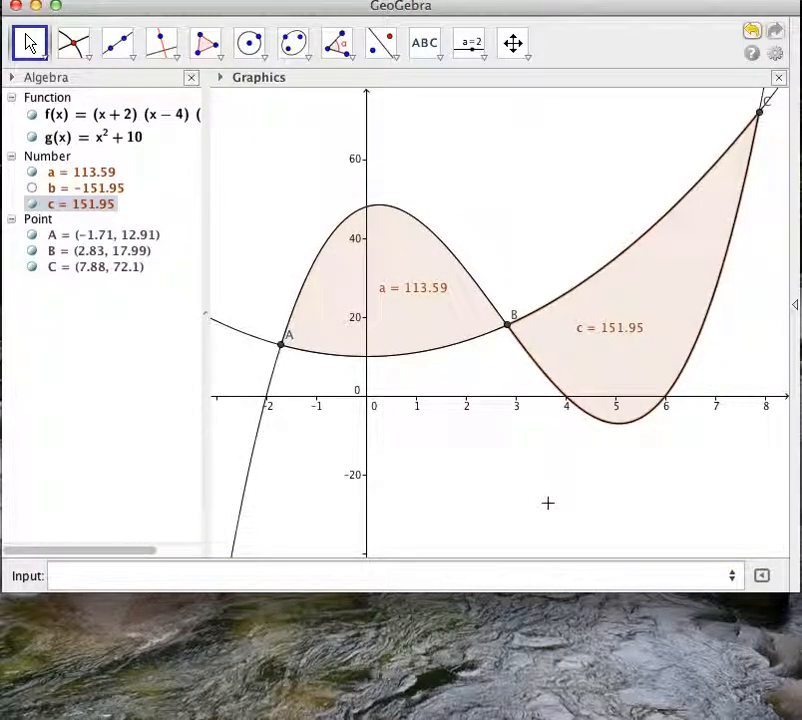